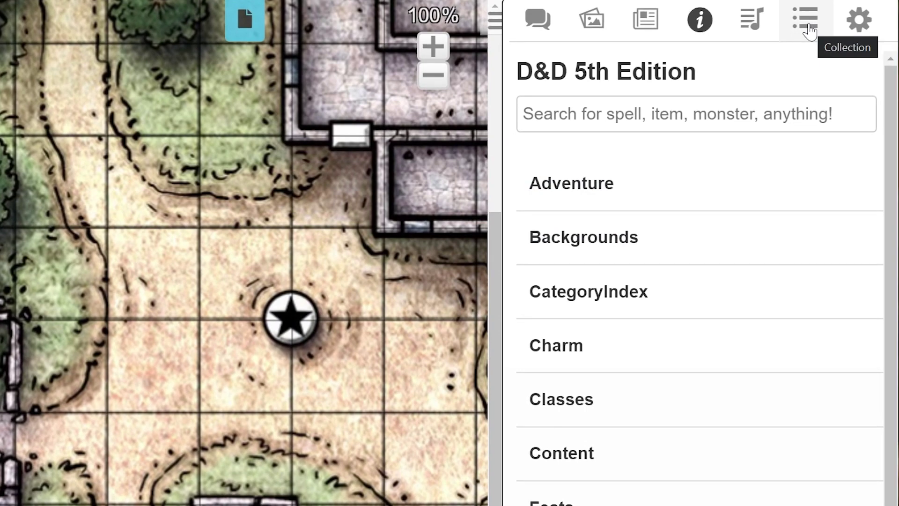
# - Add a new rollable table in the Collection tab and open new-table for editing
pyautogui.click(806, 21)
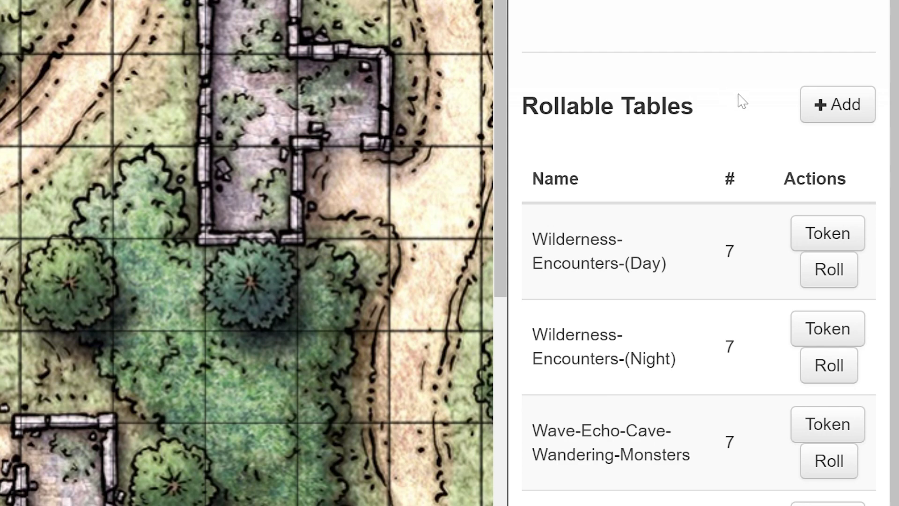
pyautogui.click(839, 104)
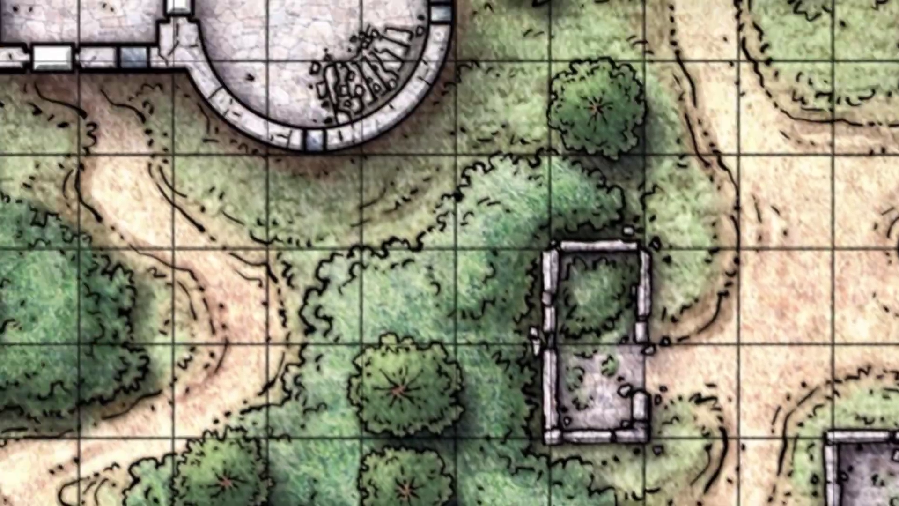
pyautogui.click(500, 309)
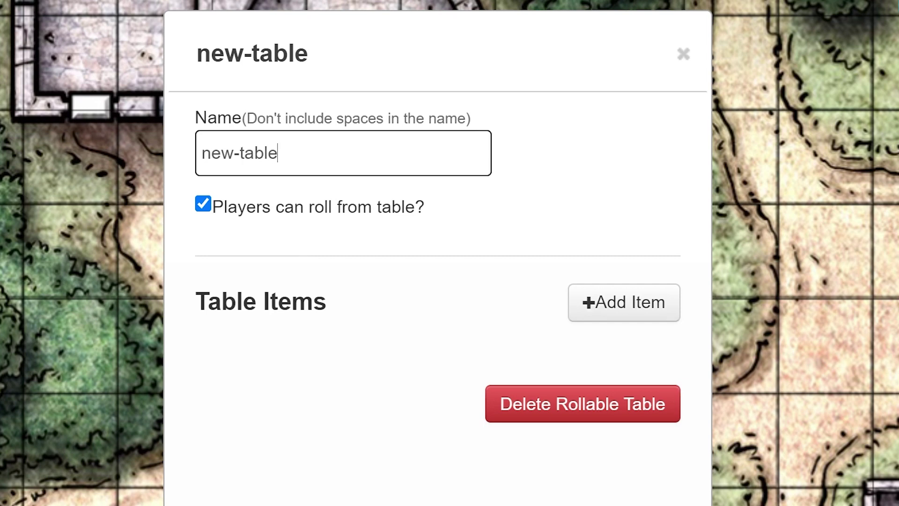
# - Rename the table to Treasure, leaving 'Players can roll from table?' enabled
pyautogui.moveTo(279, 153); pyautogui.dragTo(181, 161)
pyautogui.write('Treasure')
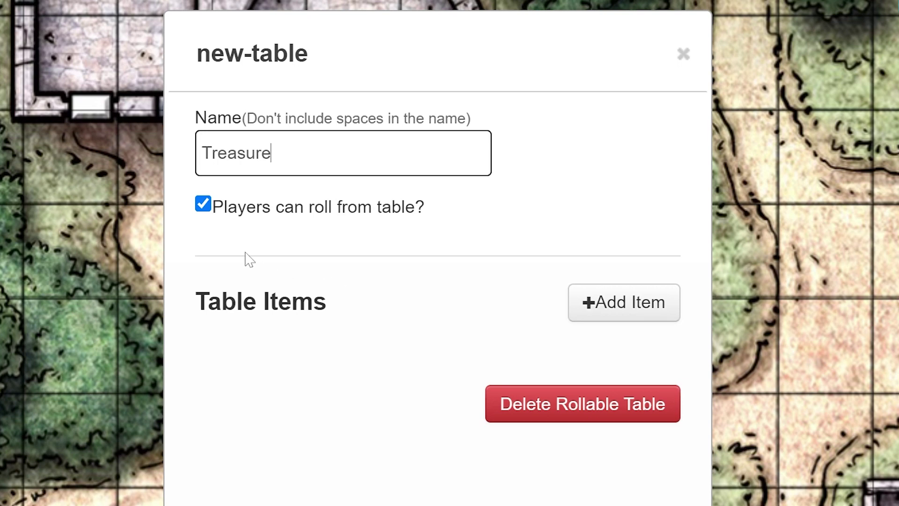
pyautogui.click(198, 214)
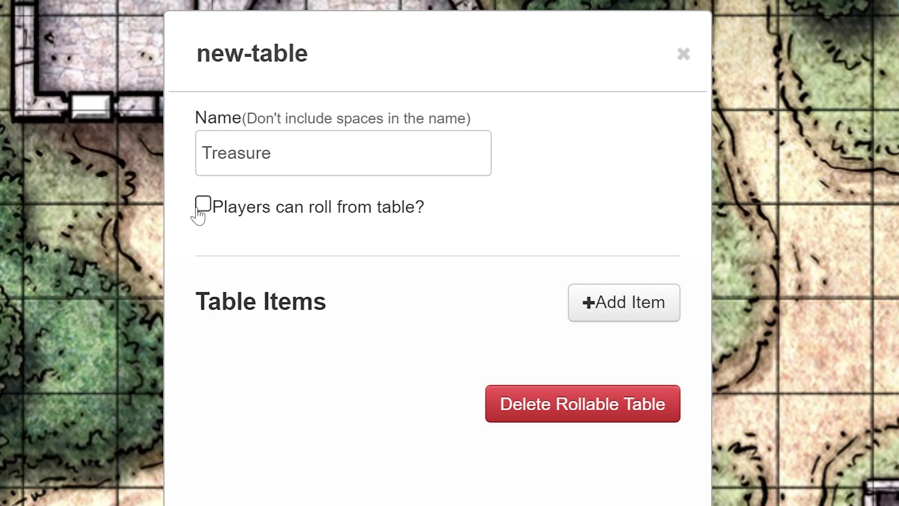
pyautogui.click(199, 214)
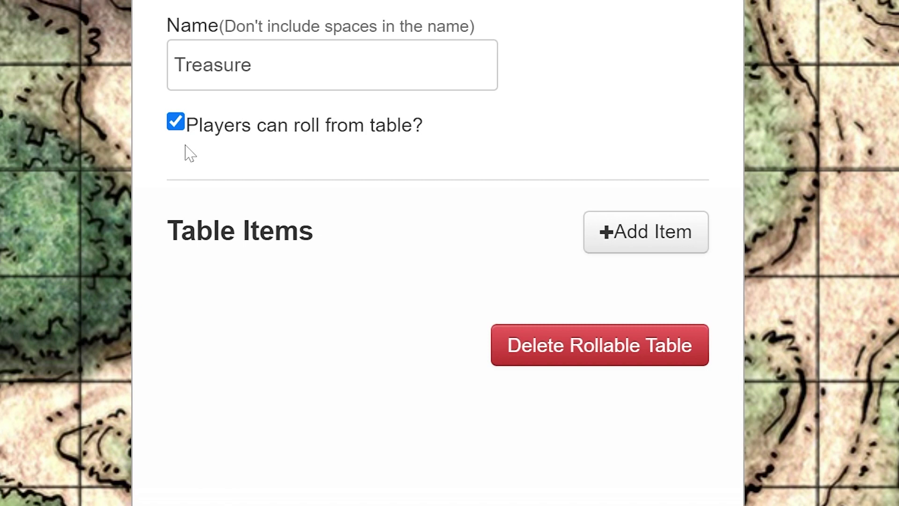
# - Add a '10 Gold Pieces' item with weight 1 and a gold-coin icon, and save it
pyautogui.click(673, 249)
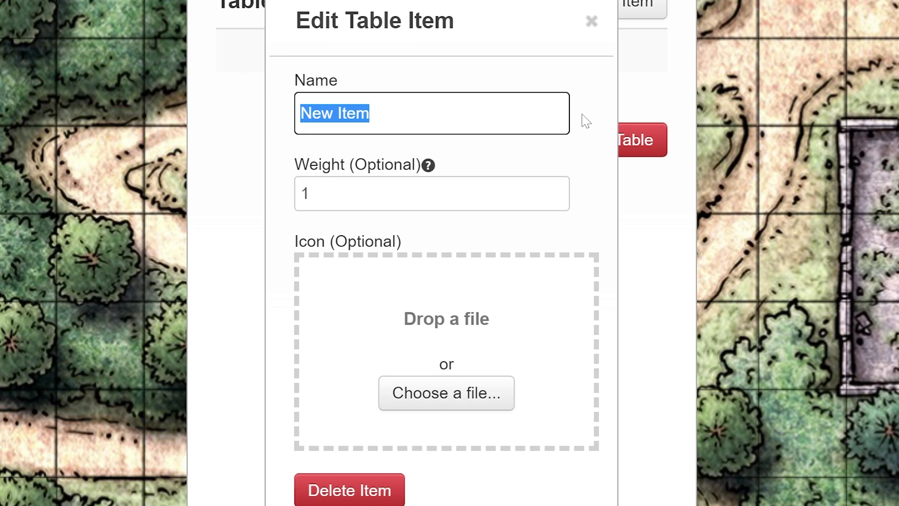
pyautogui.write('10')
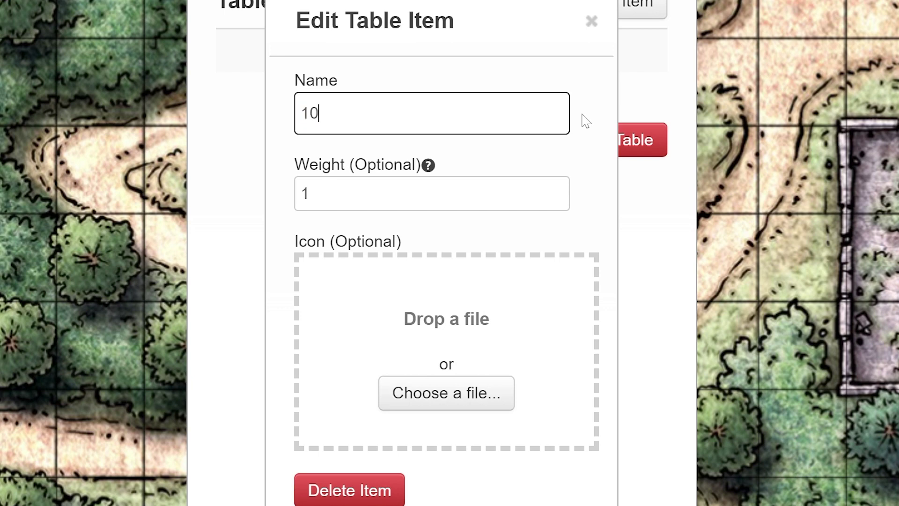
pyautogui.write(' Gold Pieces')
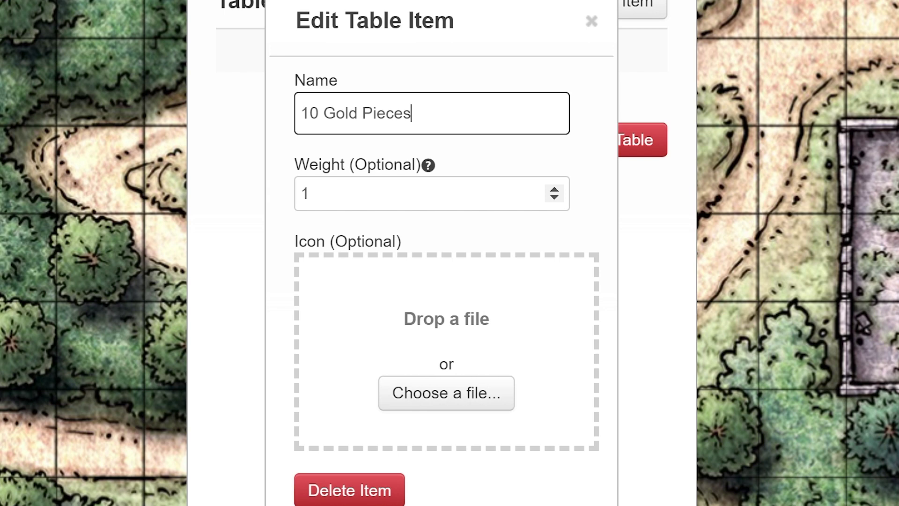
pyautogui.click(310, 193)
pyautogui.doubleClick(310, 193)
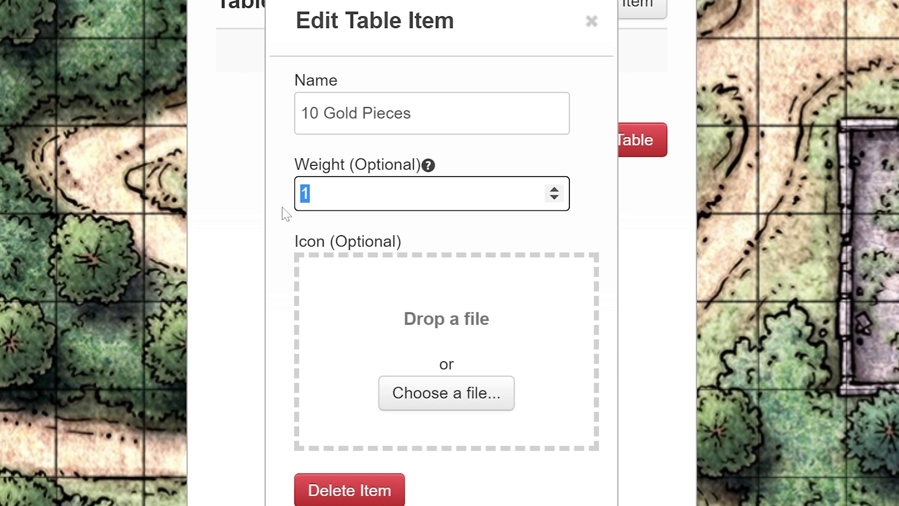
pyautogui.write('25')
pyautogui.press('BackSpace')
pyautogui.press('BackSpace')
pyautogui.write('1')
pyautogui.moveTo(295, 216); pyautogui.dragTo(443, 323)
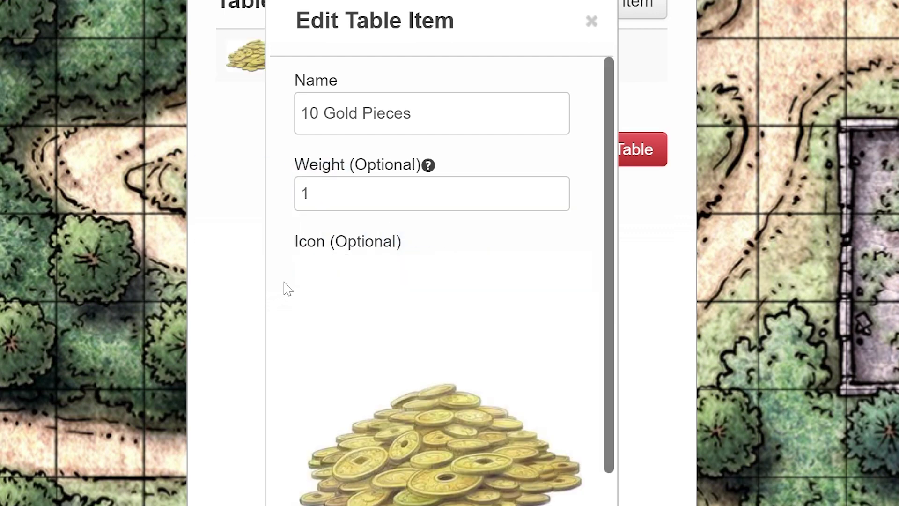
pyautogui.scroll(-2, 281, 288)
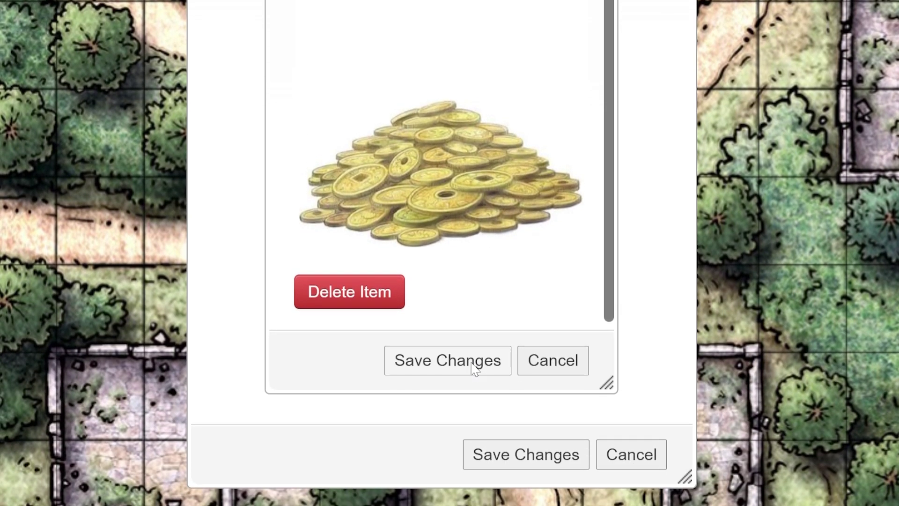
pyautogui.click(474, 368)
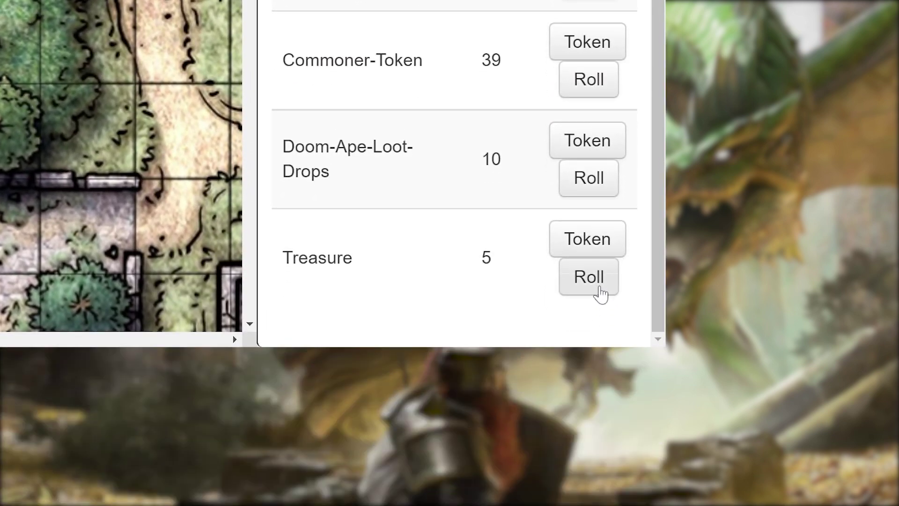
# - Roll the Treasure table once from the list and once via /roll 1t[Treasure] in chat
pyautogui.click(600, 294)
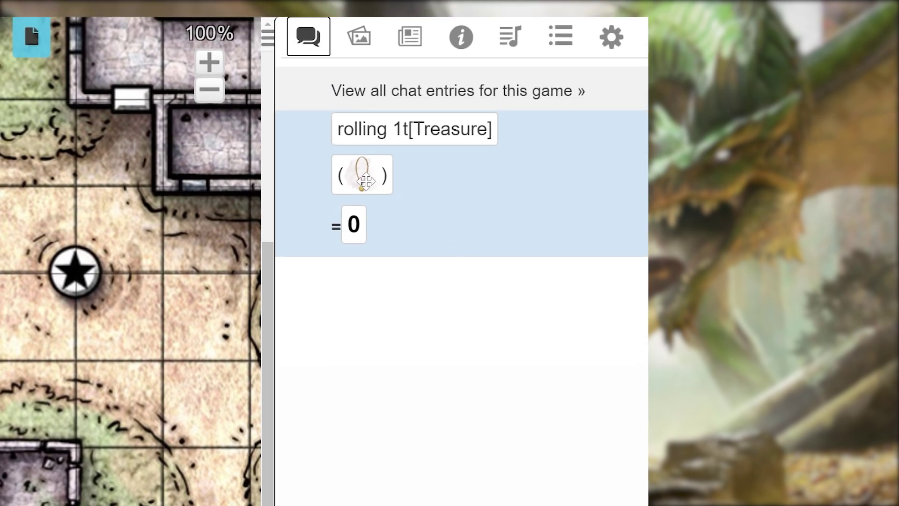
pyautogui.moveTo(363, 176)
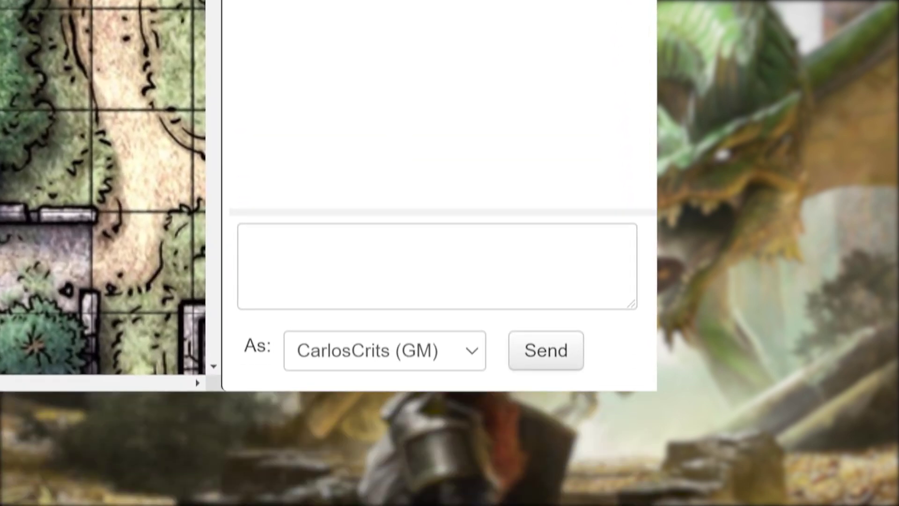
pyautogui.write('/roll ')
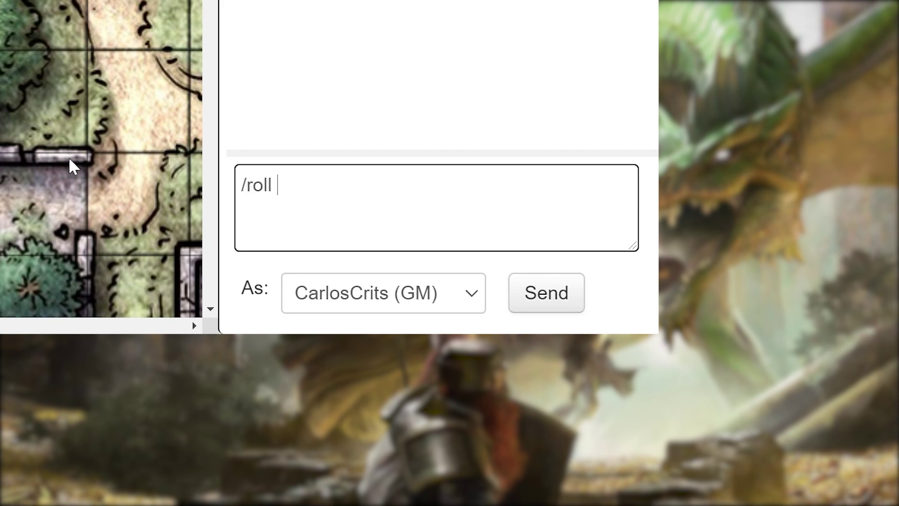
pyautogui.write('1t[Treasure]')
pyautogui.press('Return')
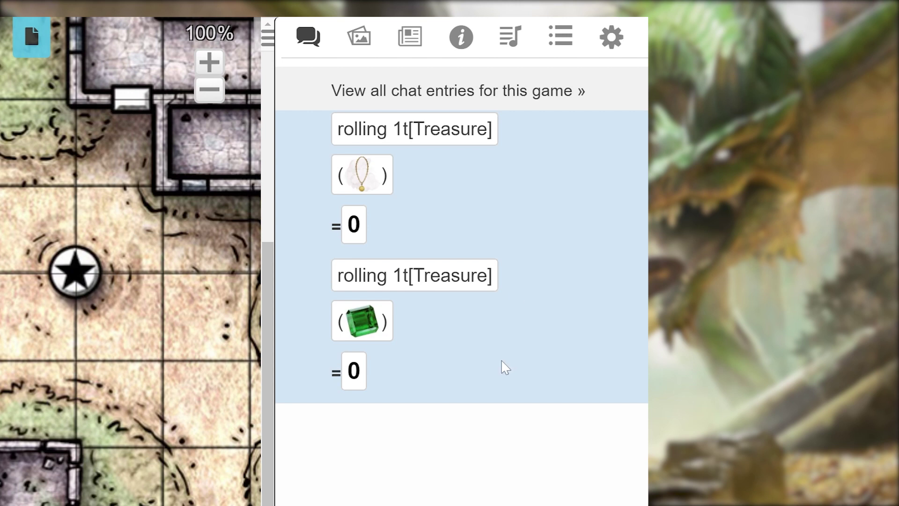
# - Create a Treasure-Table macro with action [[1t[Treasure]]], shown as a token action, and save it
pyautogui.click(557, 37)
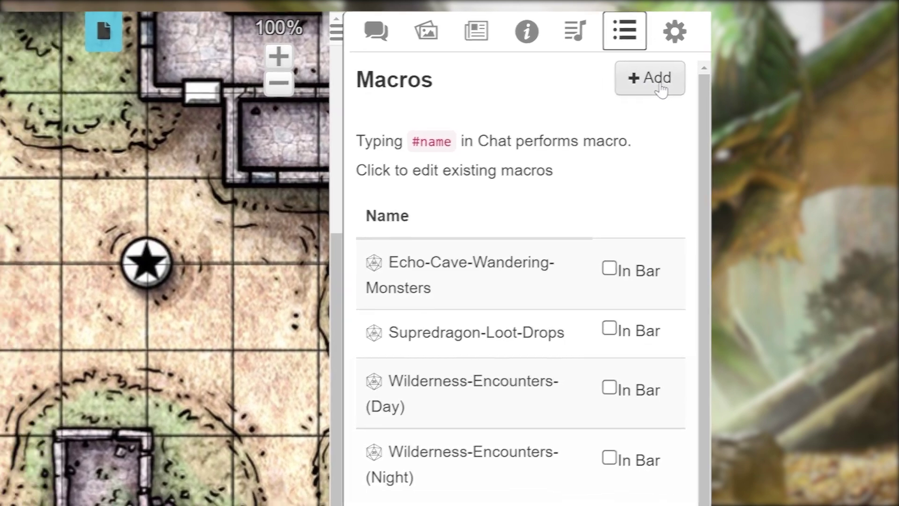
pyautogui.click(591, 92)
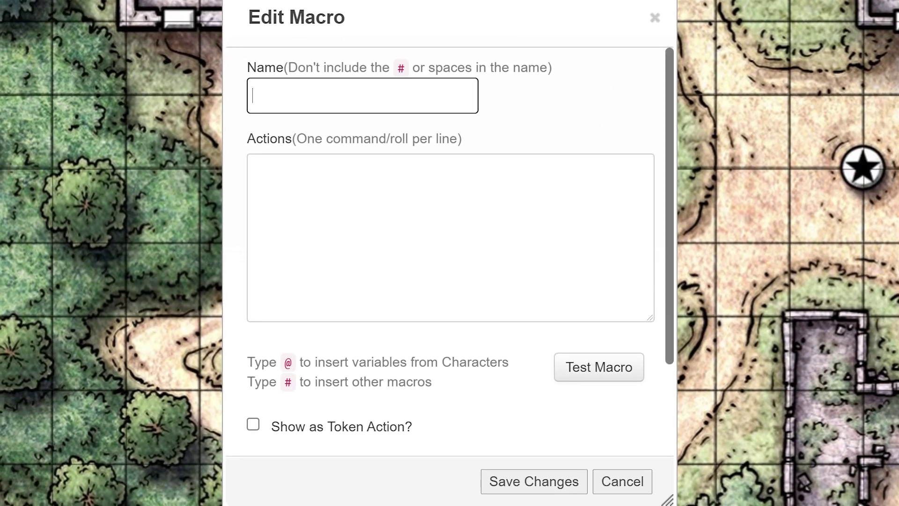
pyautogui.write('Treasure-Table')
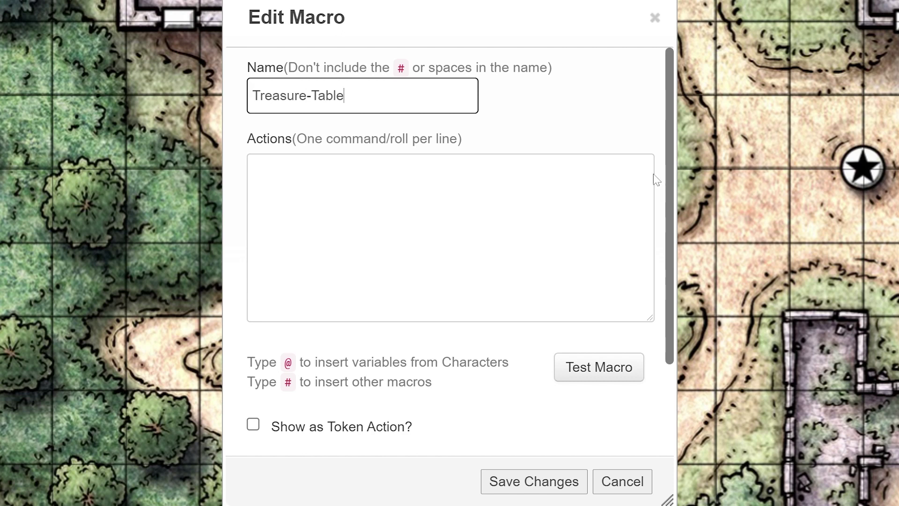
pyautogui.click(253, 168)
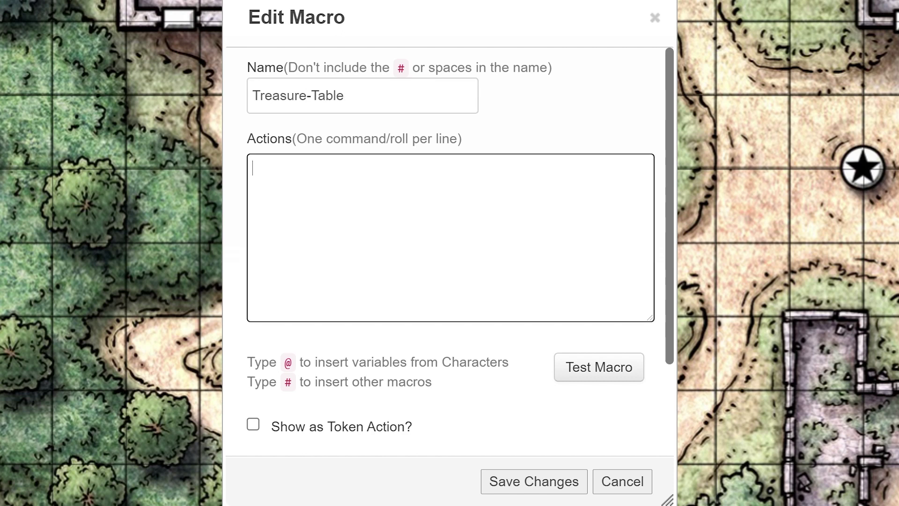
pyautogui.write('[[')
pyautogui.write('1t[Treasure]]]')
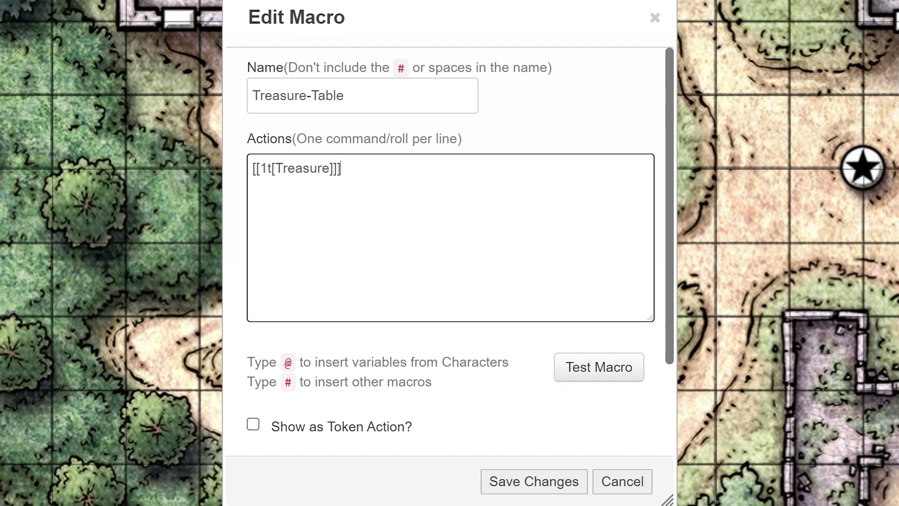
pyautogui.click(255, 427)
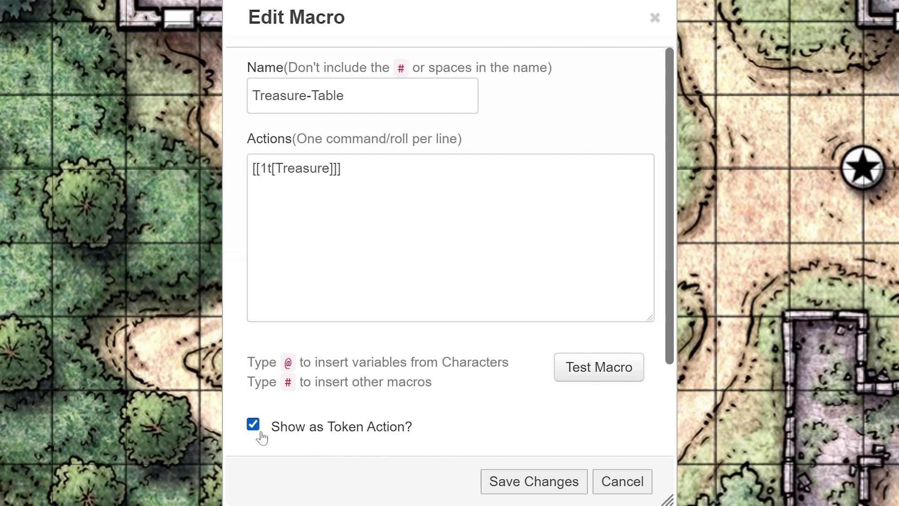
pyautogui.click(537, 489)
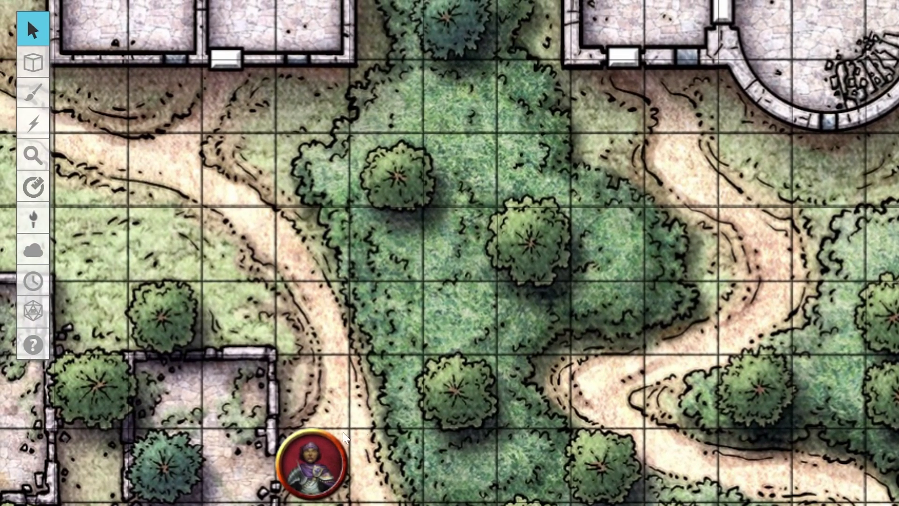
# - Run the Treasure-Table macro on the selected token and check the 10 Gold Pieces result in chat
pyautogui.click(342, 440)
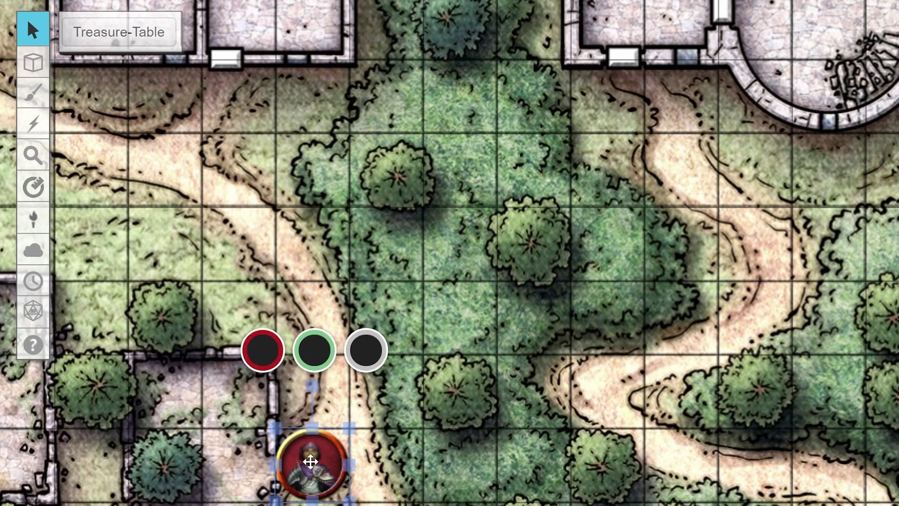
pyautogui.click(141, 42)
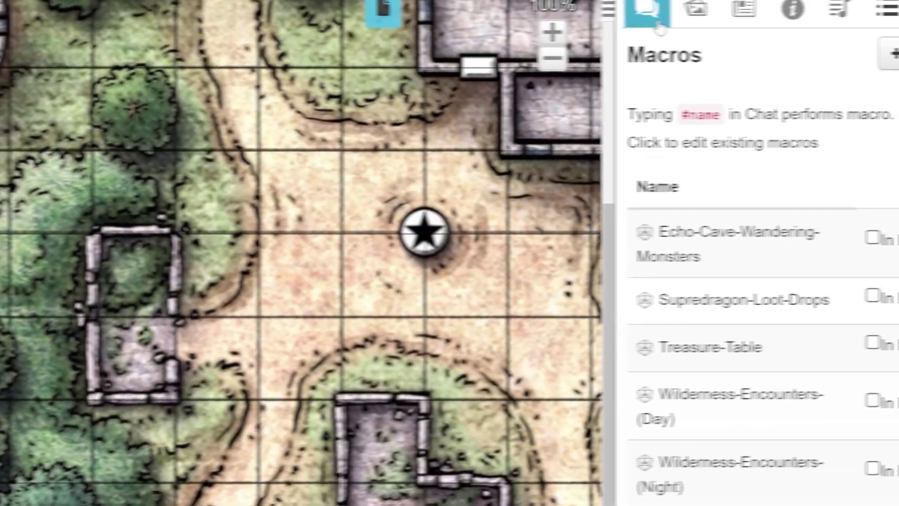
pyautogui.click(655, 24)
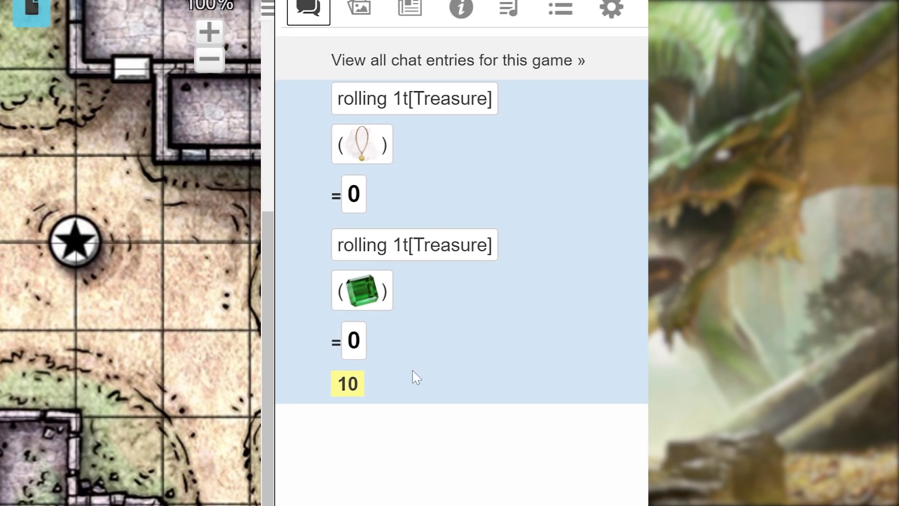
pyautogui.moveTo(350, 396)
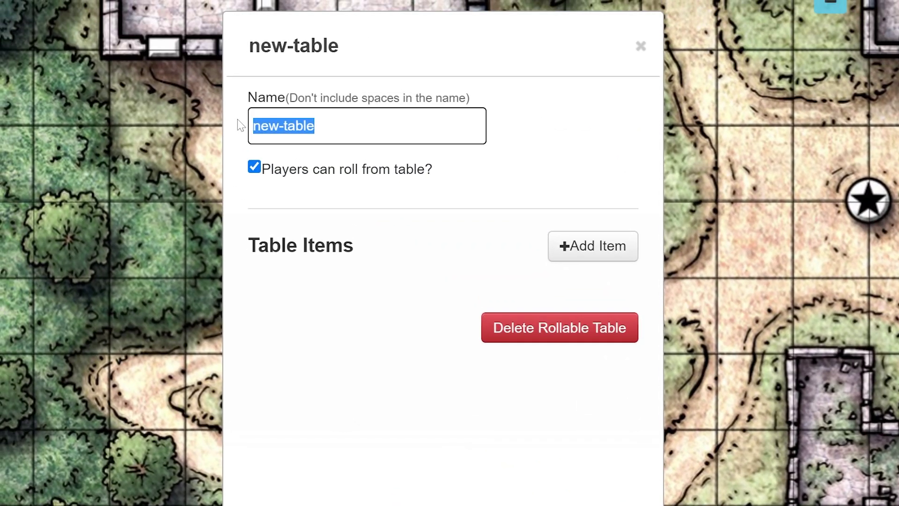
# - Rename the table to Mimic, add a Chair item with an image icon, and save
pyautogui.write('Mimic')
pyautogui.click(598, 245)
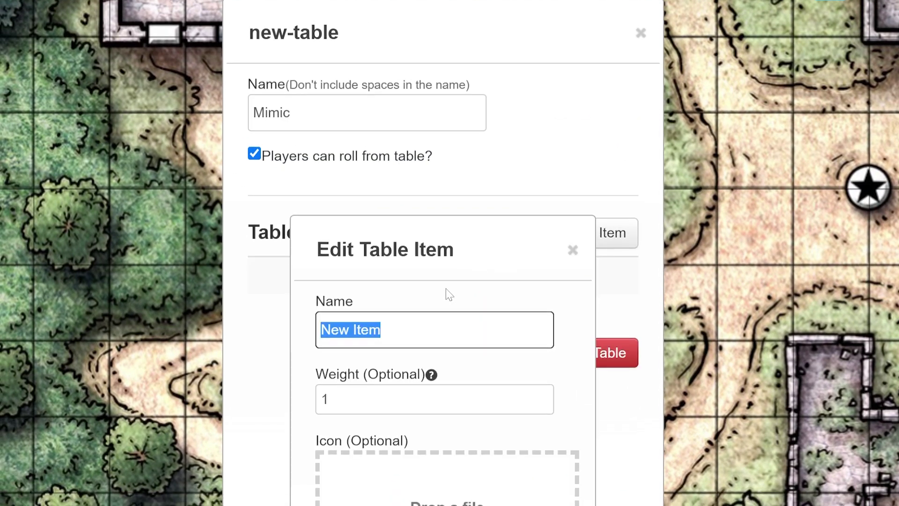
pyautogui.write('Chai')
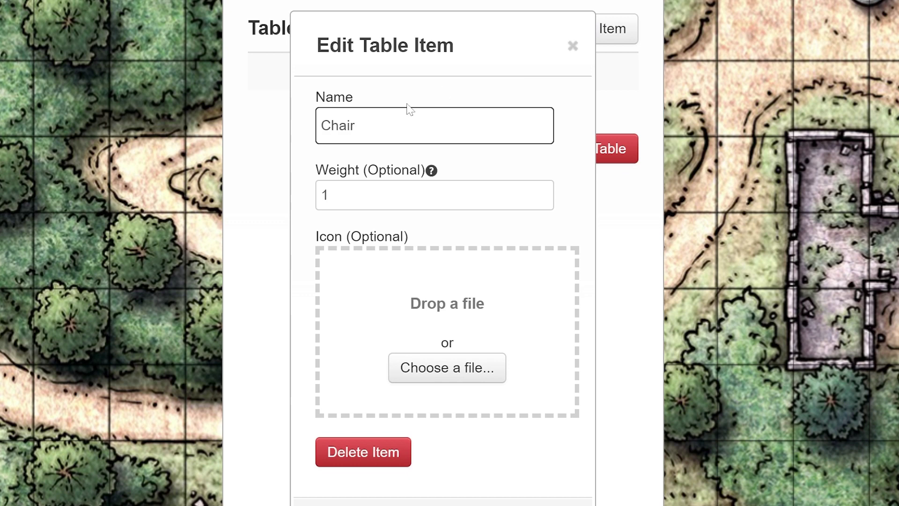
pyautogui.write('r')
pyautogui.moveTo(176, 161); pyautogui.dragTo(463, 296)
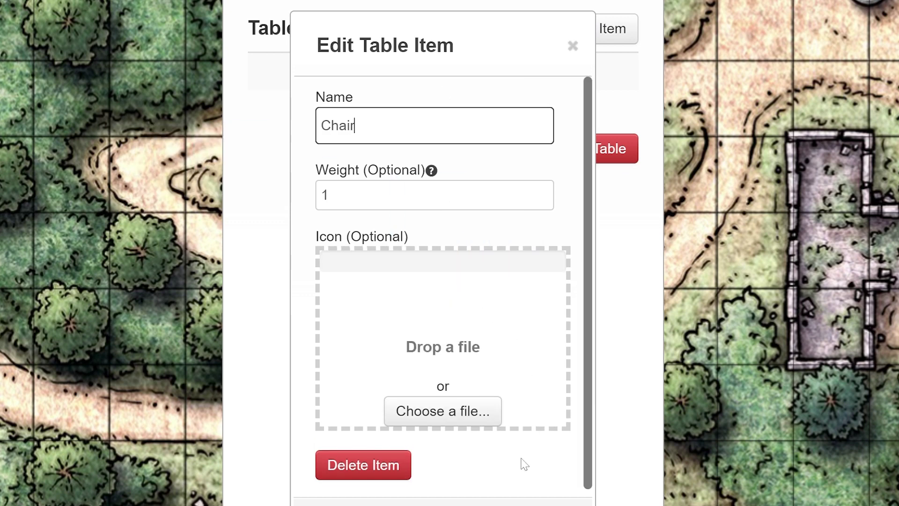
pyautogui.scroll(-4, 501, 455)
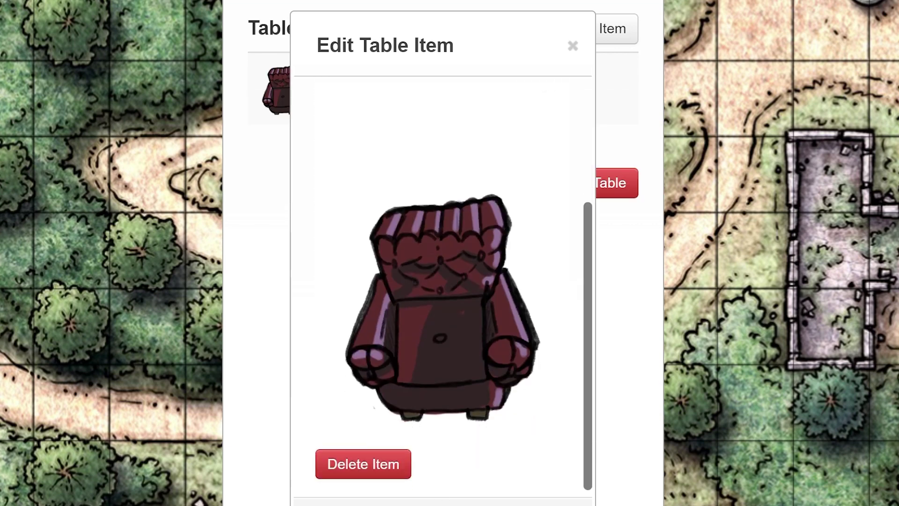
pyautogui.press('Escape')
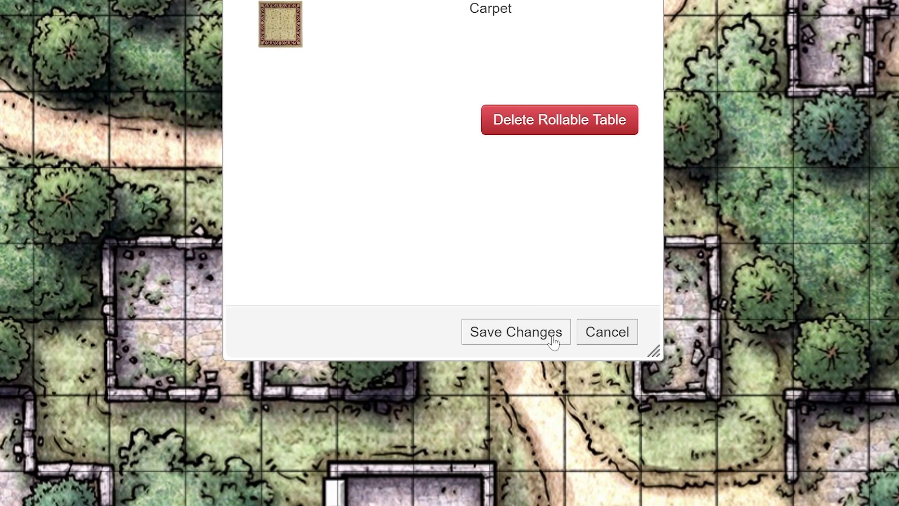
pyautogui.click(554, 343)
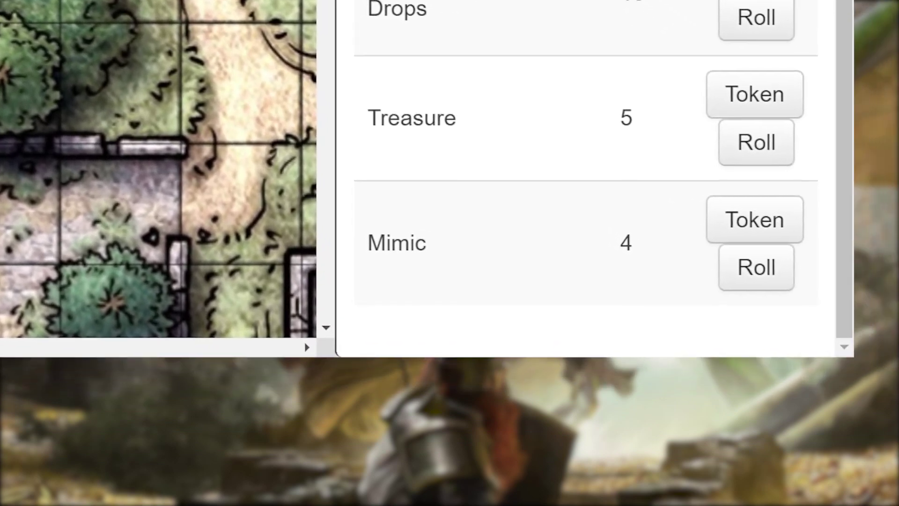
# - Place a Mimic token, flip it to a random side via Multi-Sided, then bring up Choose Side
pyautogui.click(776, 228)
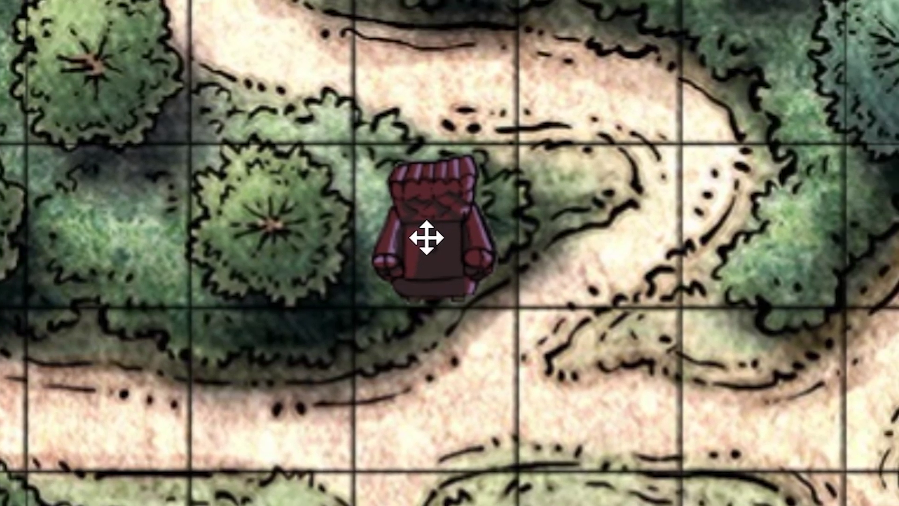
pyautogui.rightClick(448, 238)
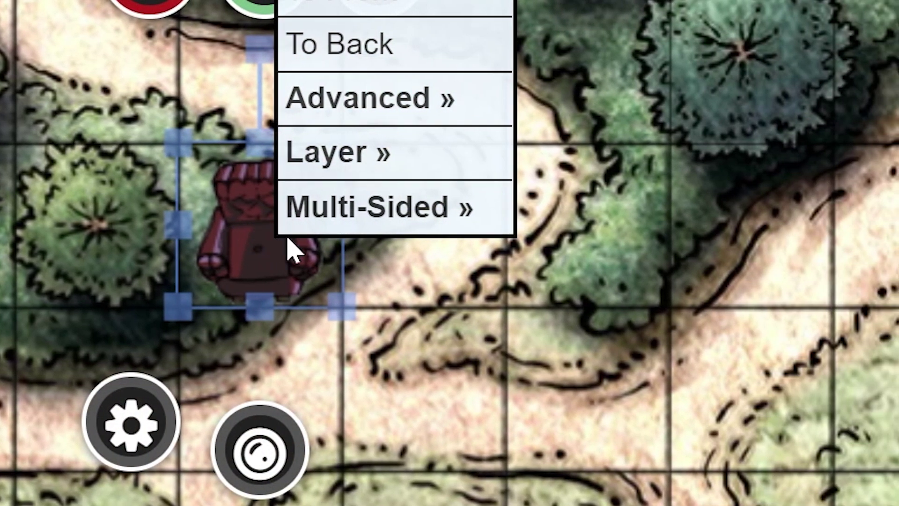
pyautogui.moveTo(405, 221)
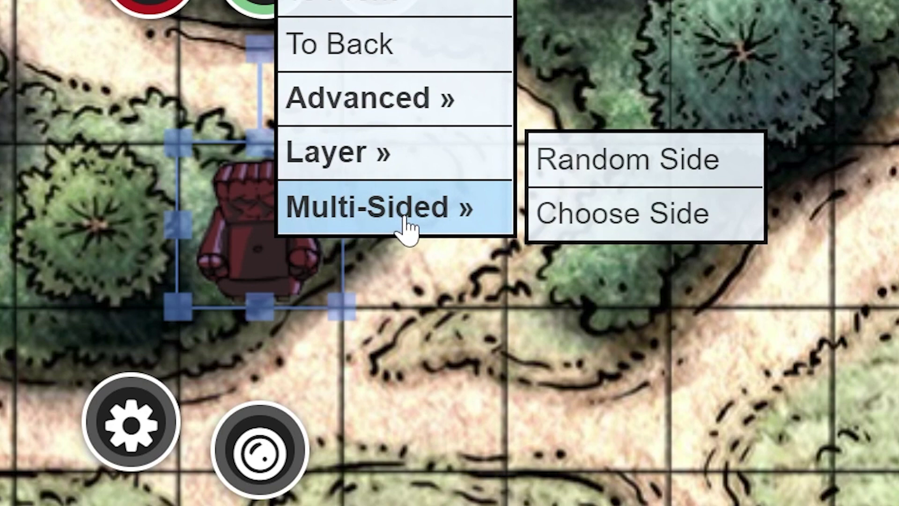
pyautogui.click(744, 174)
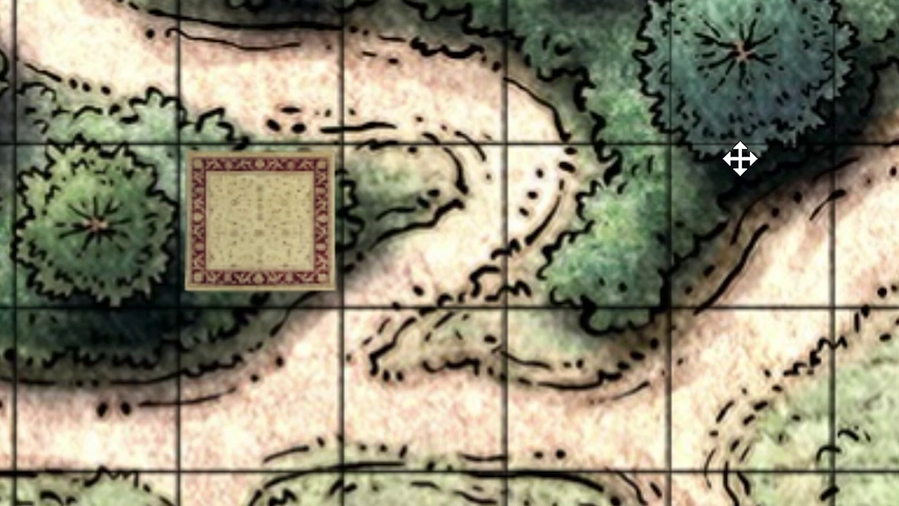
pyautogui.rightClick(286, 242)
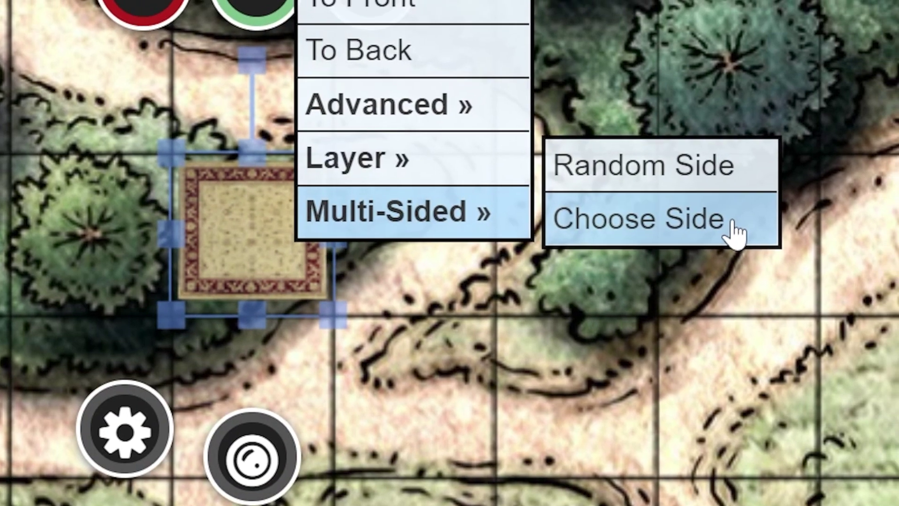
pyautogui.click(742, 220)
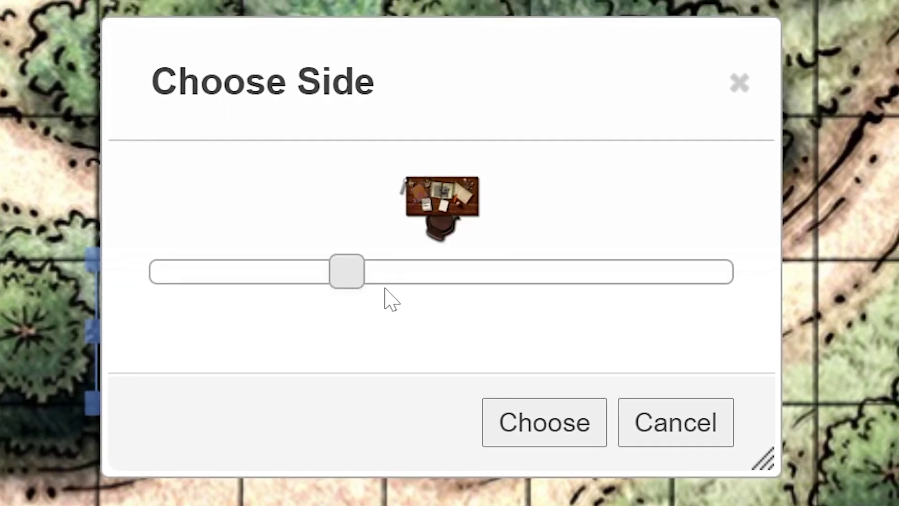